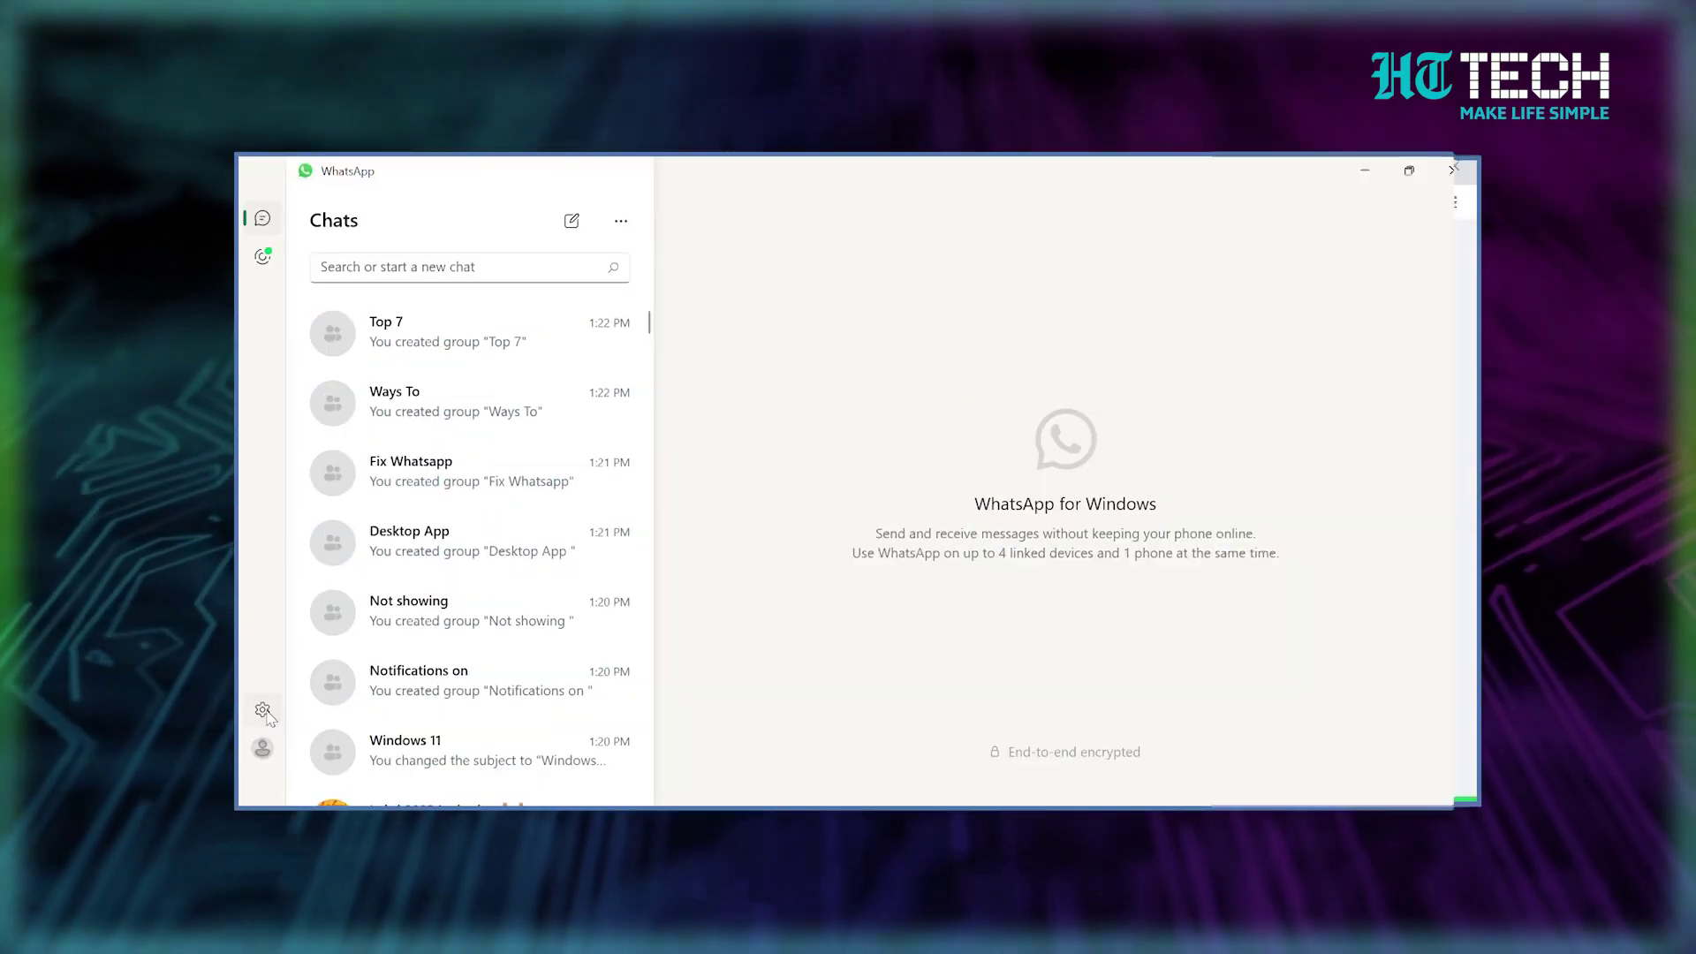
Toggle the 'When WhatsApp is closed' option in WhatsApp's Notifications settings
{"action": "left_click", "coordinate": [262, 710]}
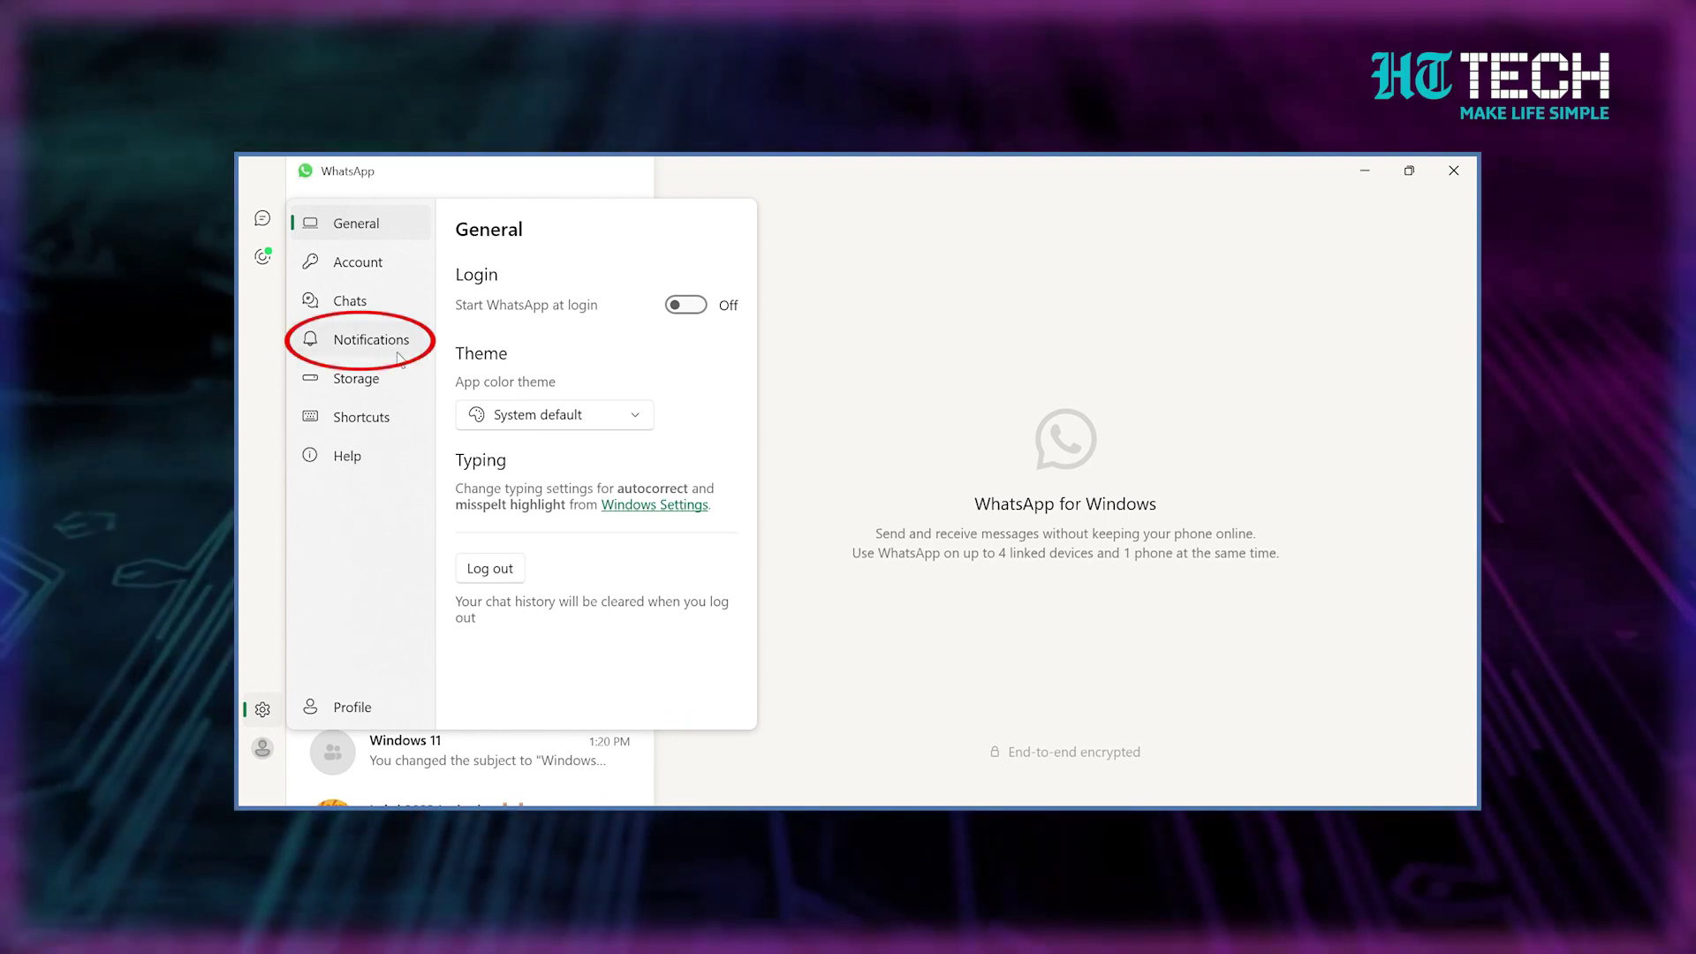
{"action": "left_click", "coordinate": [398, 353]}
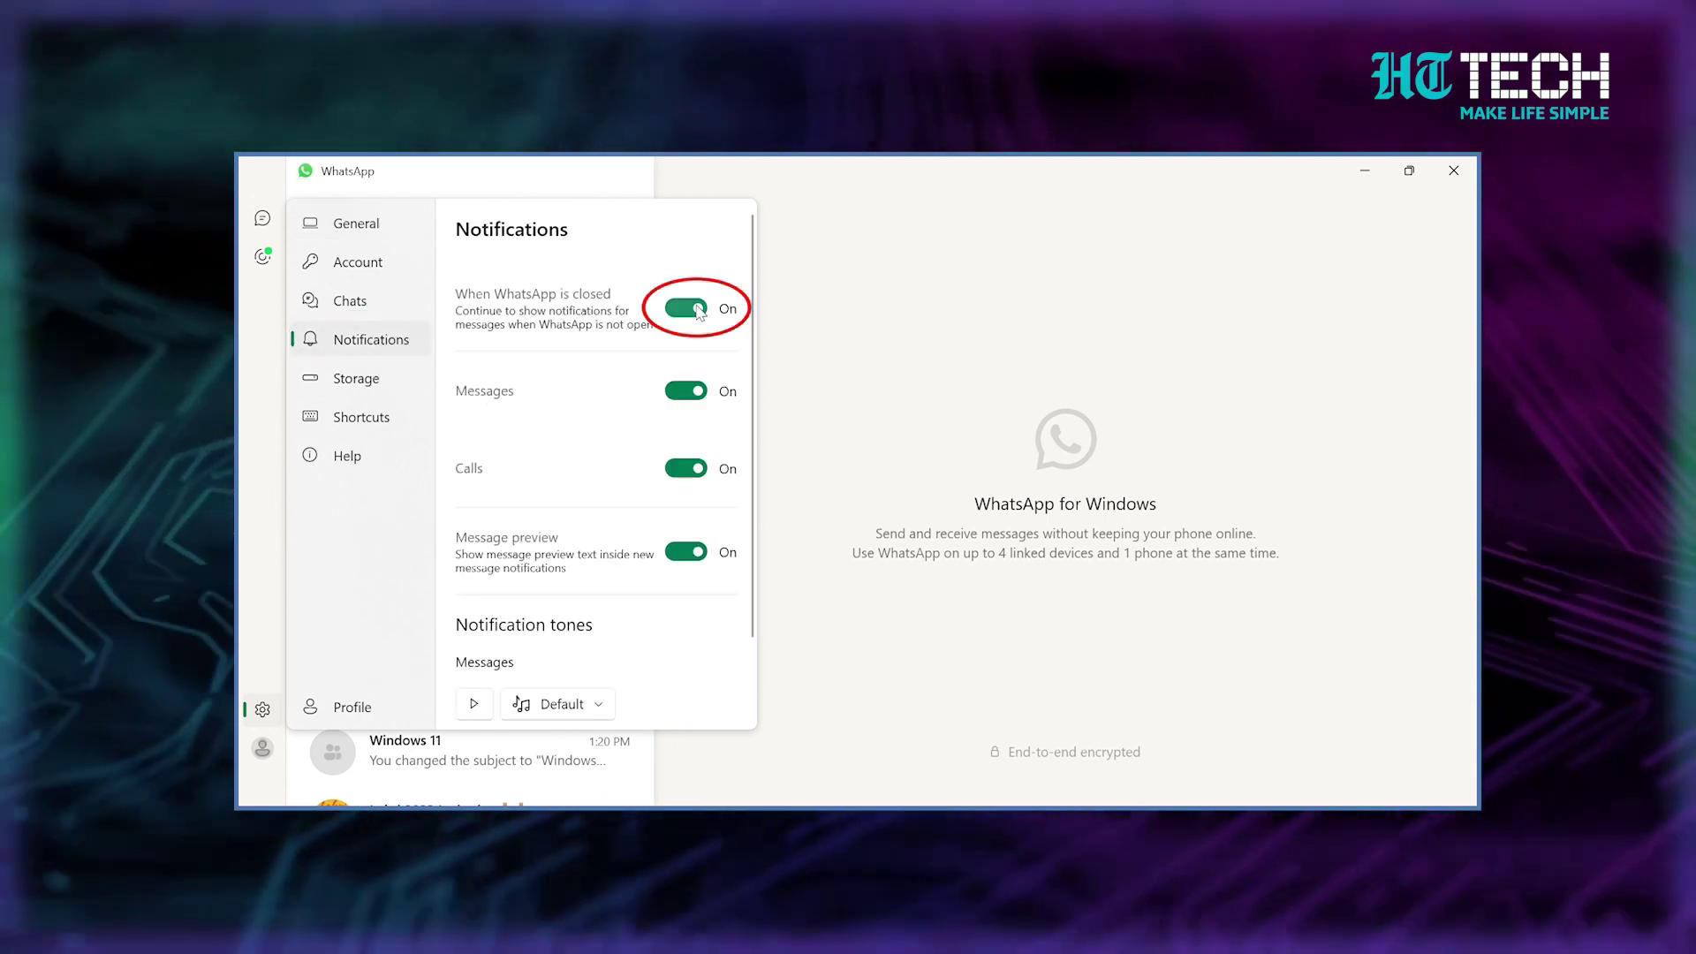
{"action": "left_click", "coordinate": [697, 309]}
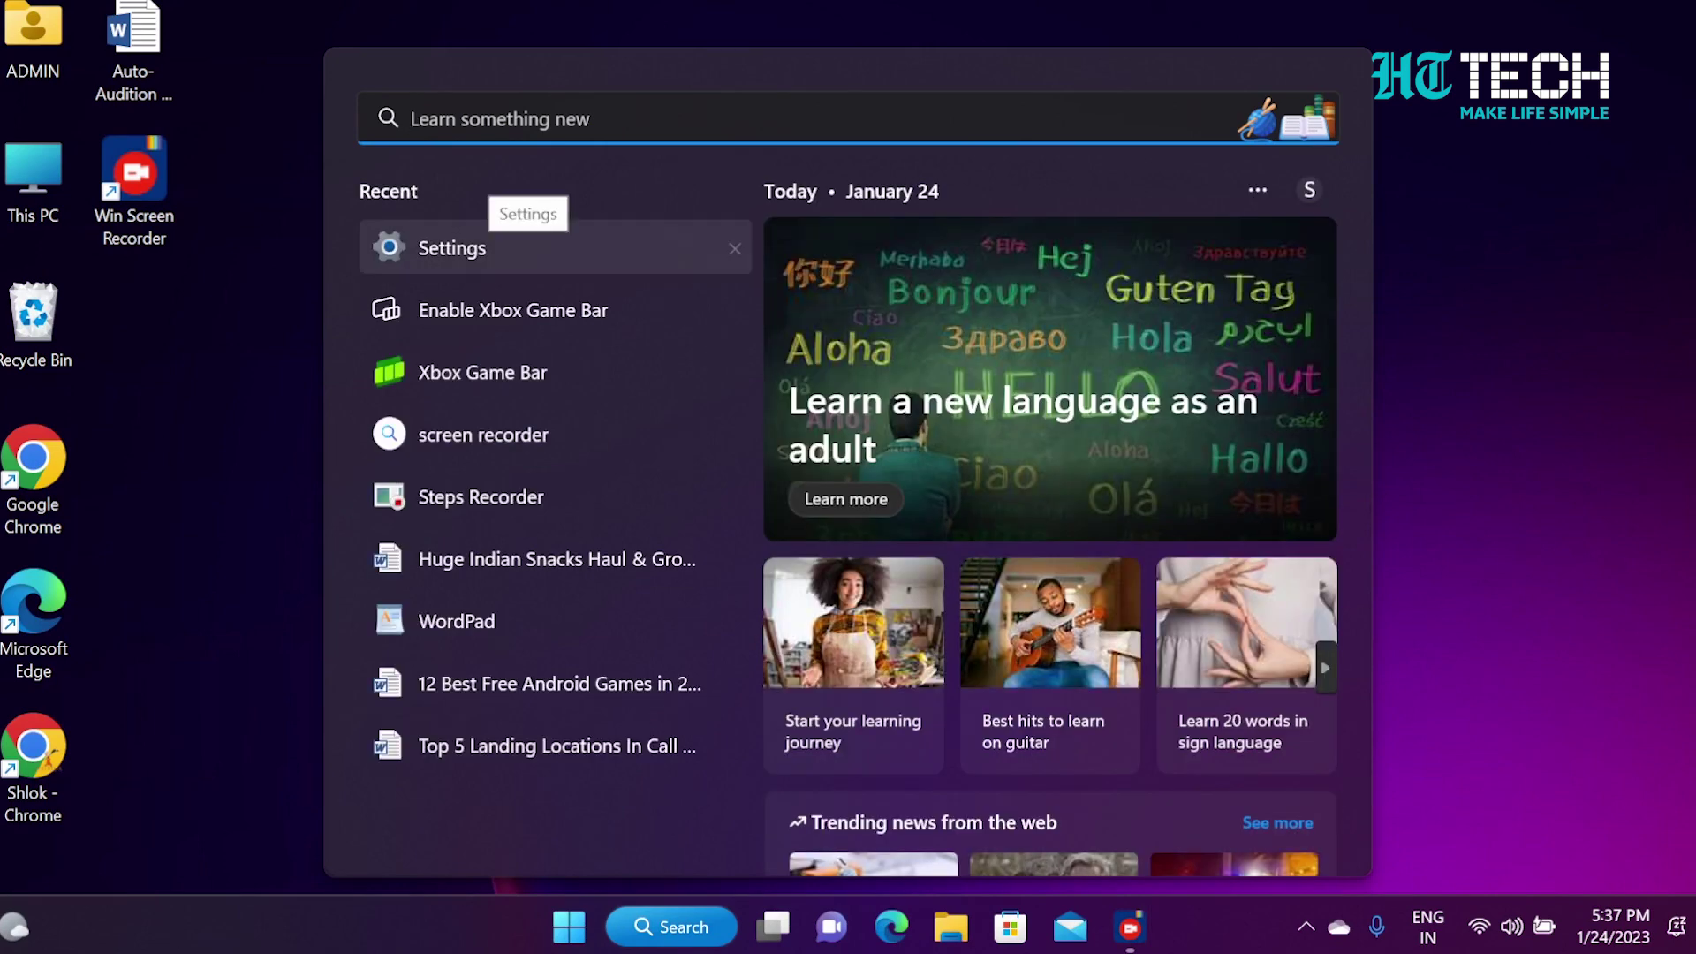
Turn WhatsApp's notifications On under Windows System > Notifications
{"action": "key", "text": "Return"}
{"action": "scroll", "coordinate": [1051, 596], "scroll_direction": "down", "scroll_amount": 1}
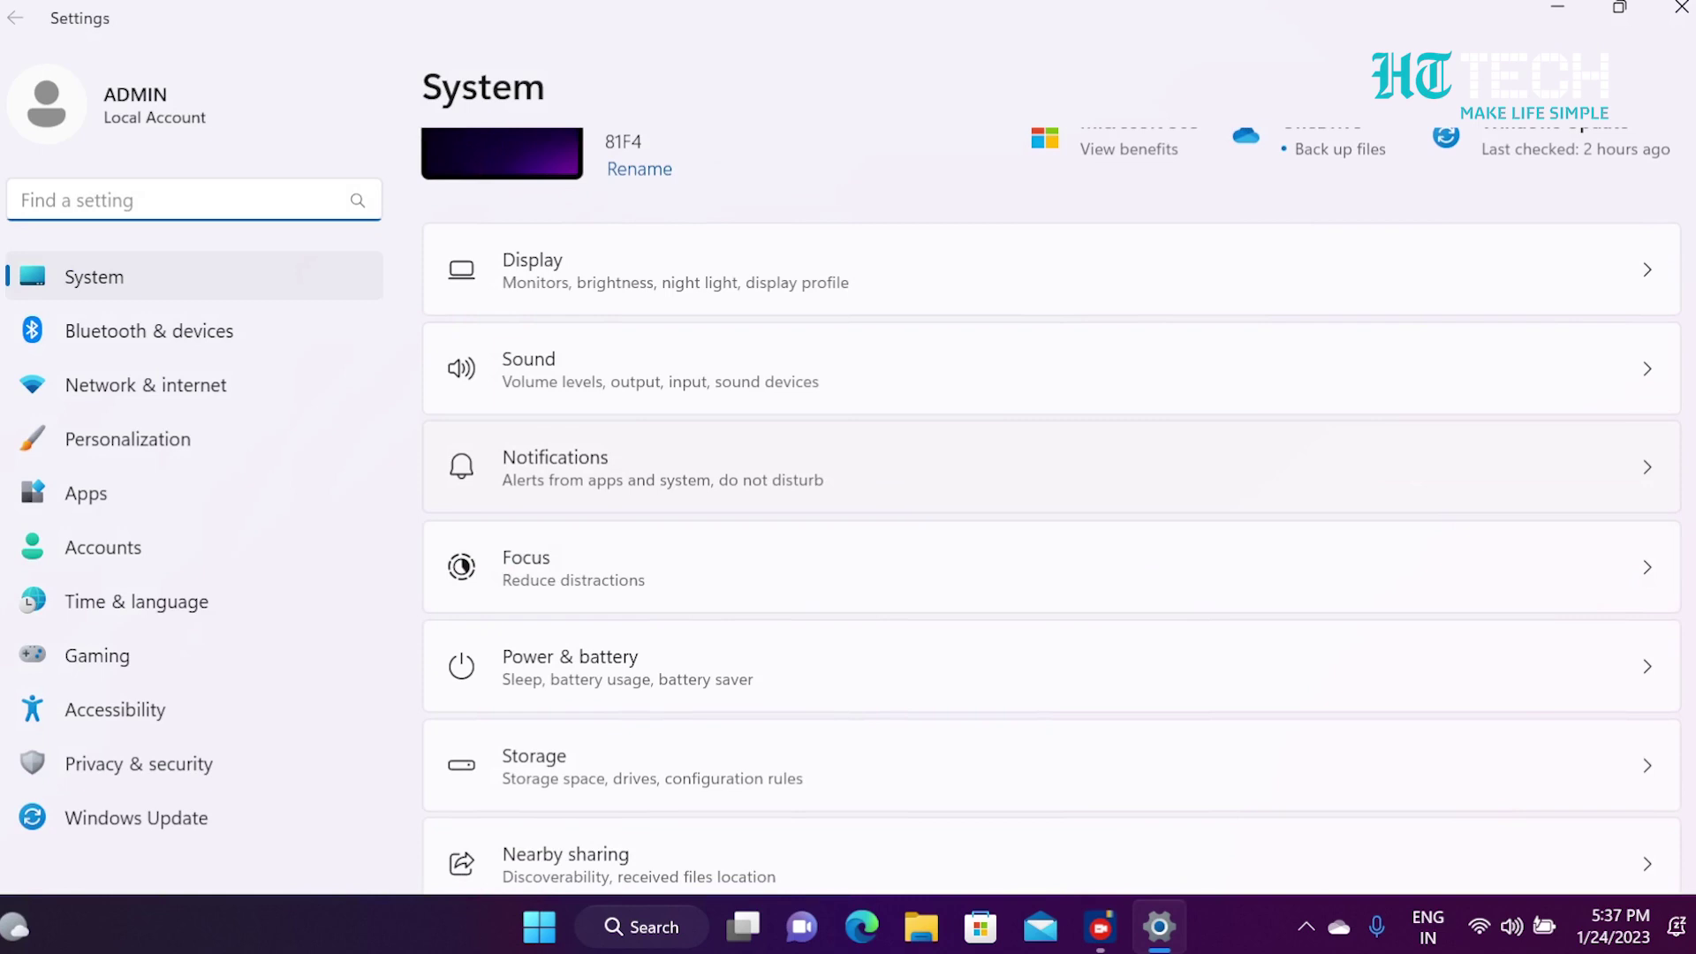
{"action": "left_click", "coordinate": [618, 467]}
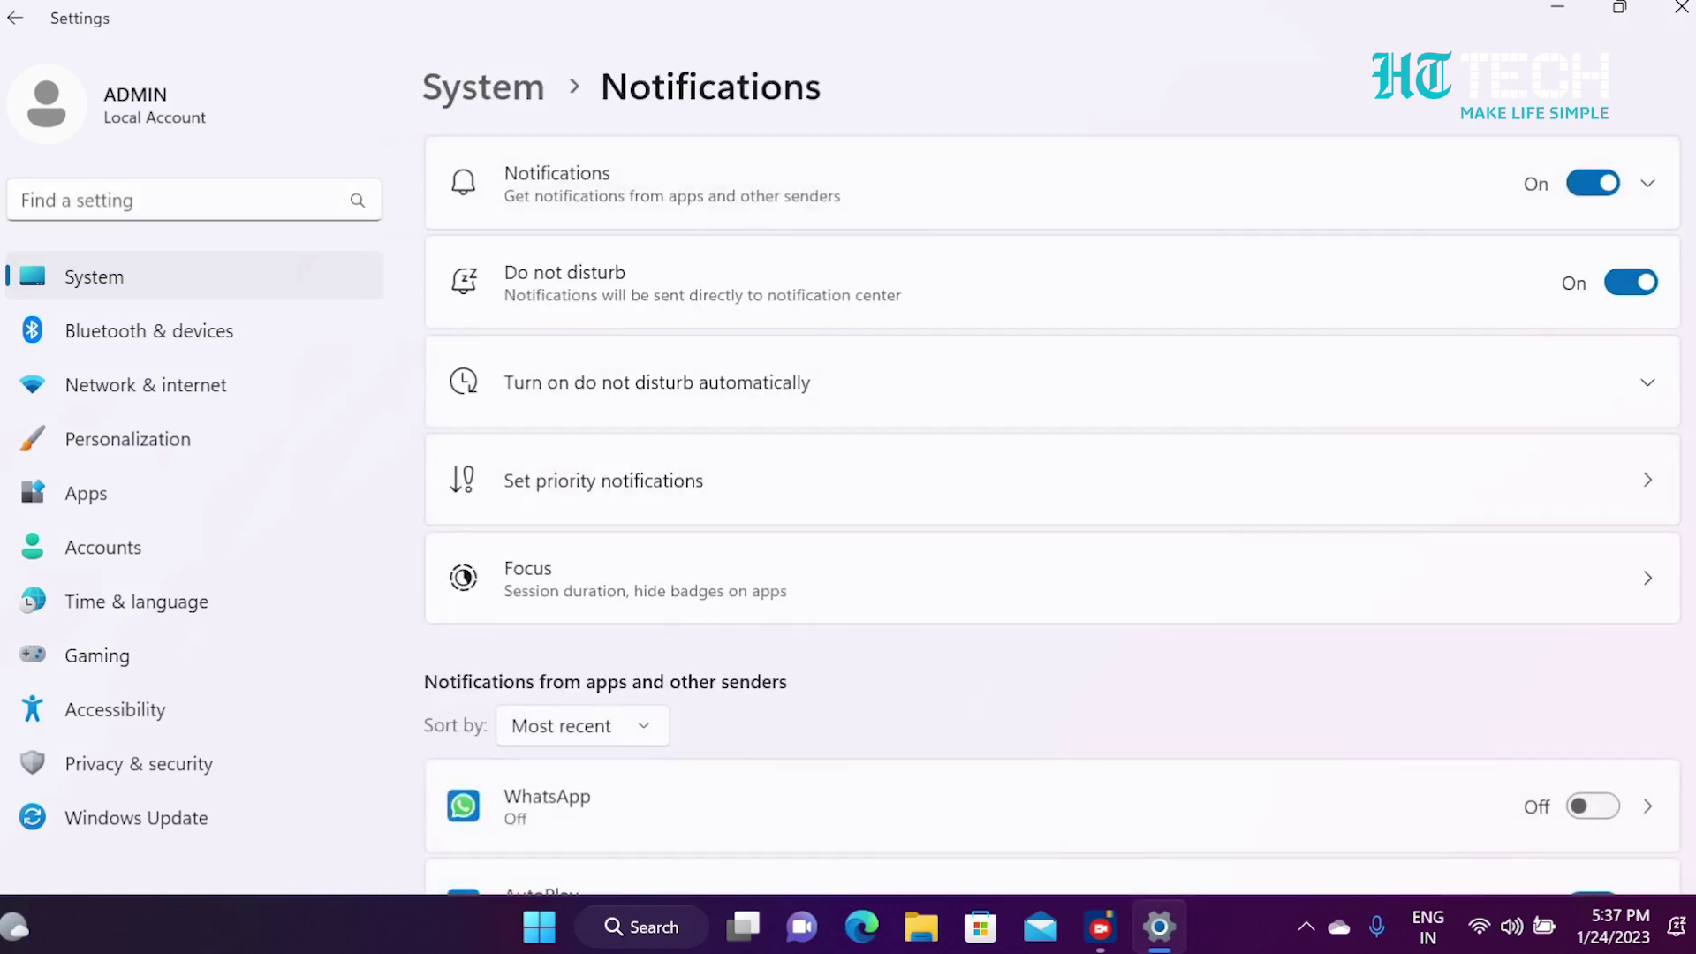
{"action": "scroll", "coordinate": [1051, 681], "scroll_direction": "down", "scroll_amount": 2}
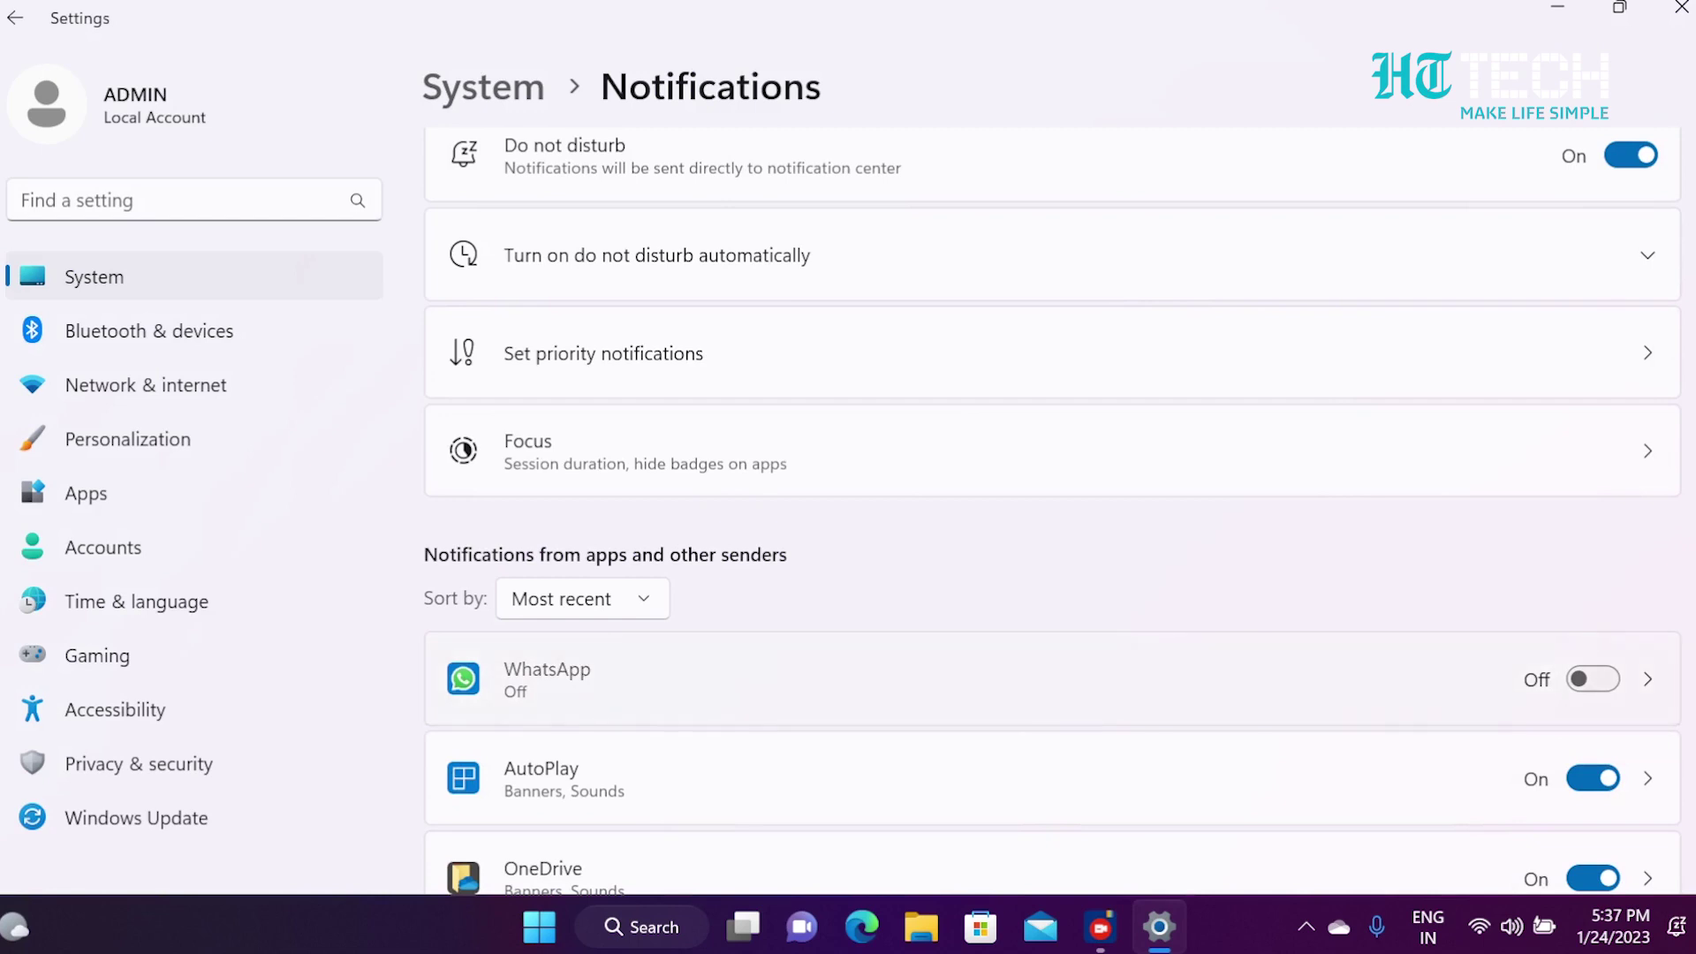
{"action": "left_click", "coordinate": [883, 679]}
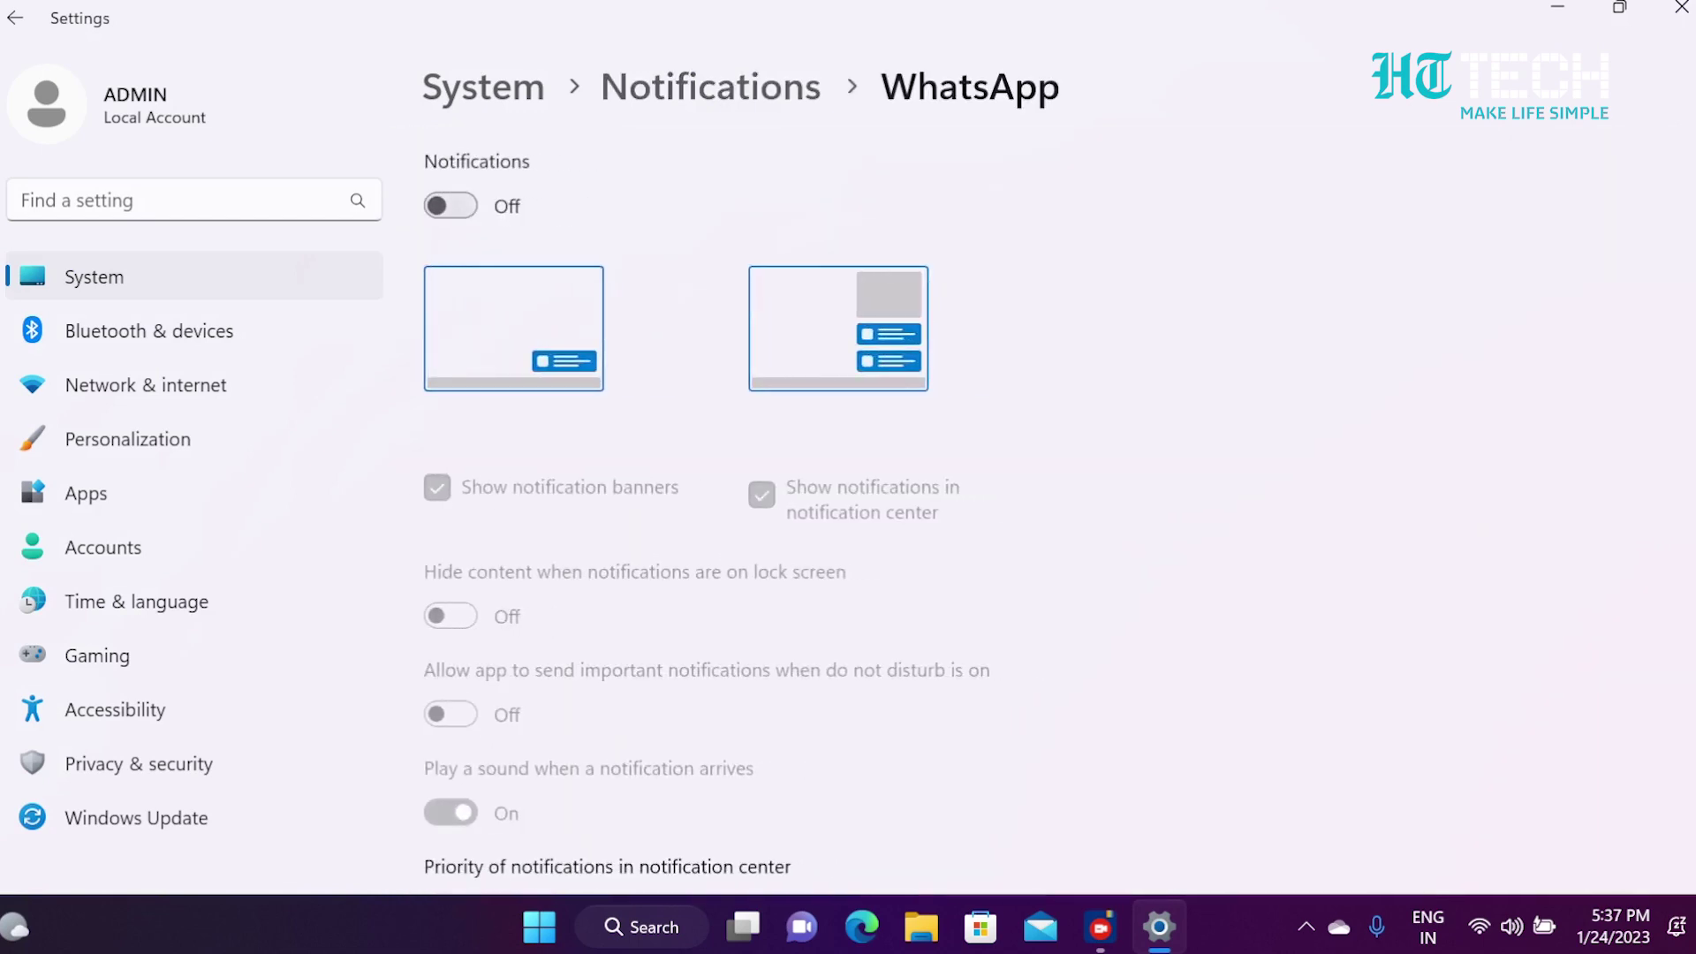
{"action": "left_click", "coordinate": [450, 206]}
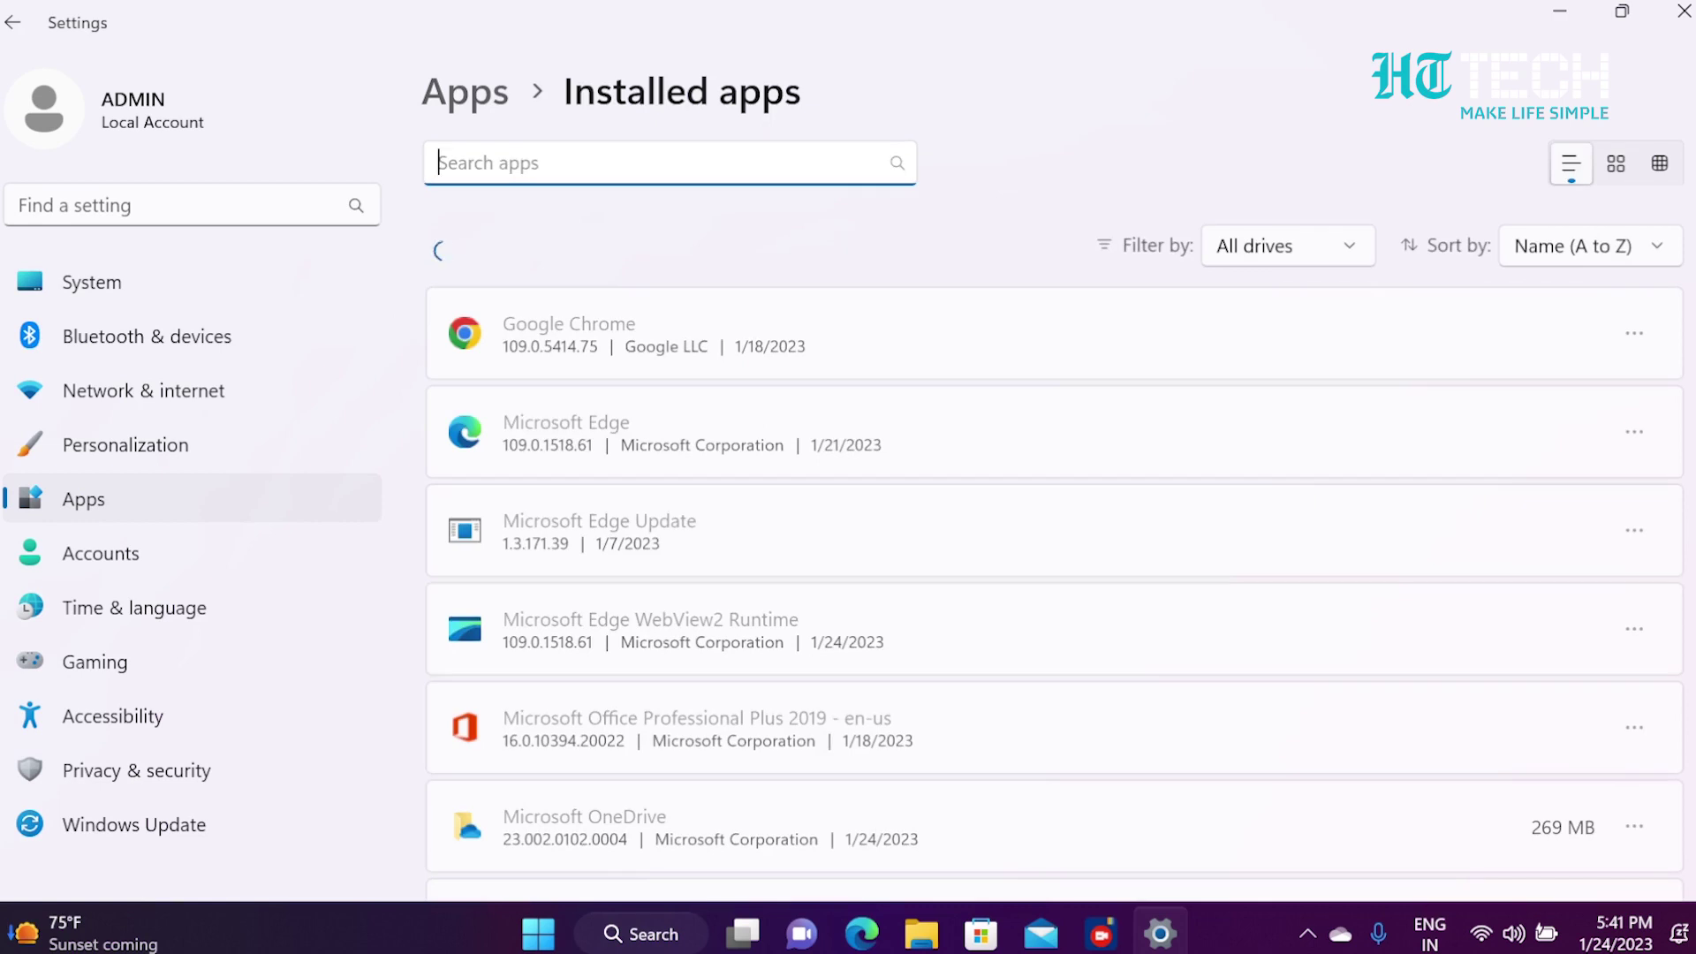
Open WhatsApp's Advanced options from the Installed apps list and scroll to its background settings
{"action": "scroll", "coordinate": [1055, 516], "scroll_direction": "down", "scroll_amount": 20}
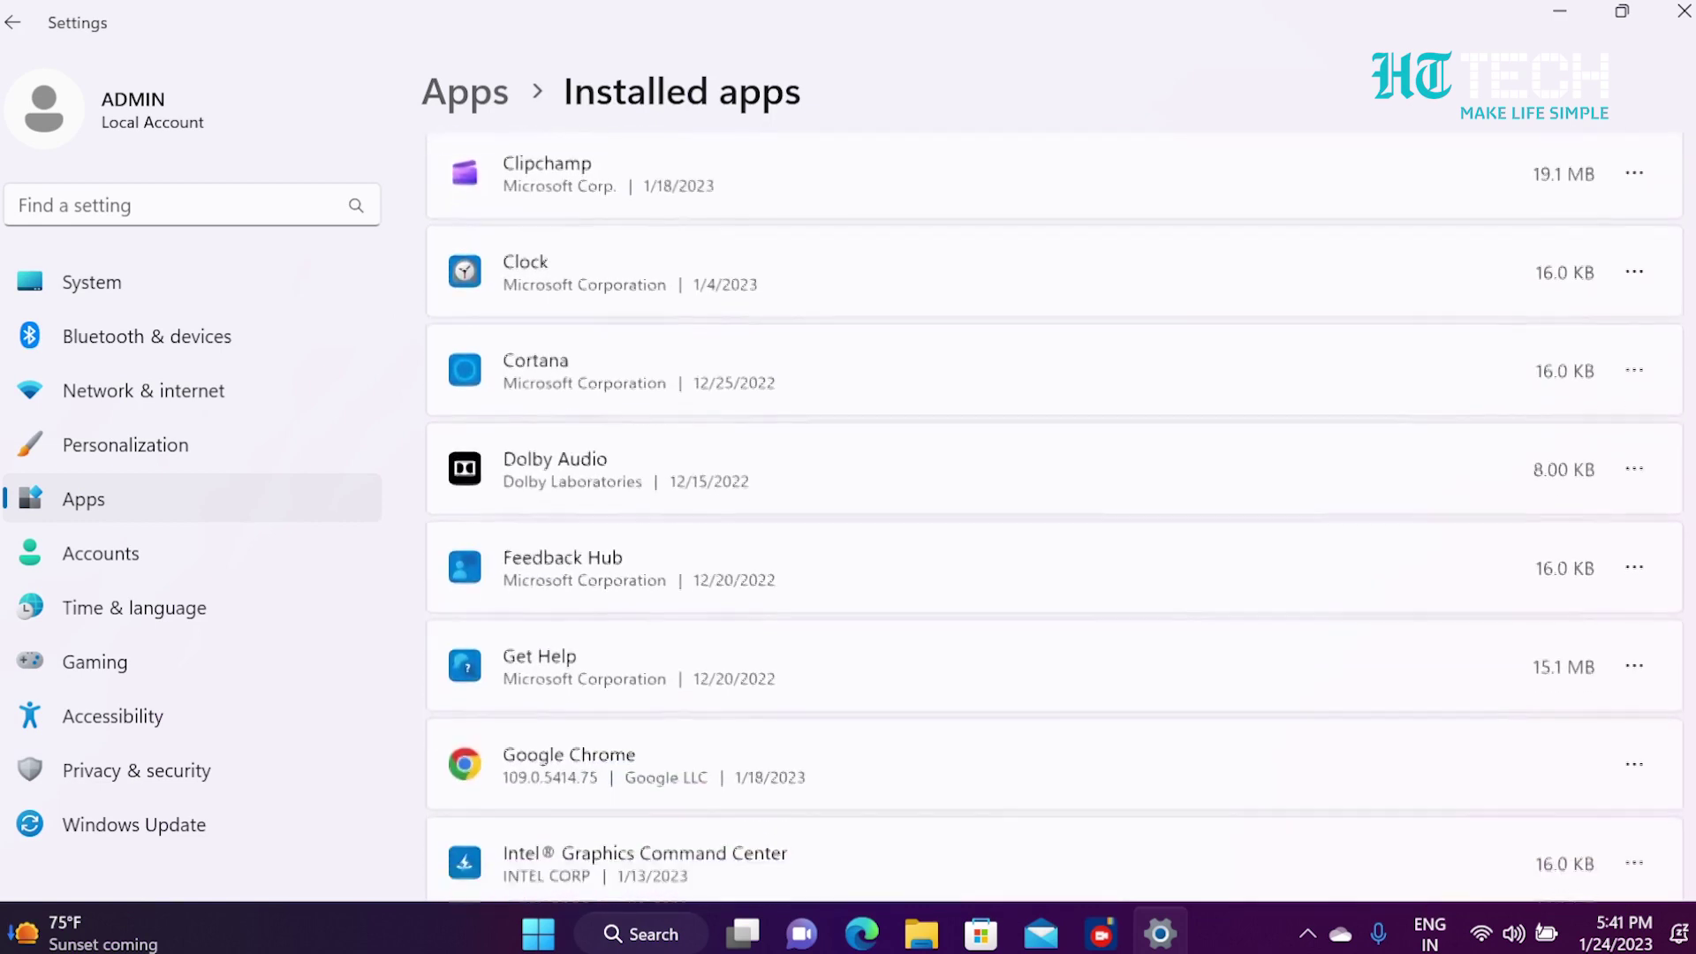
{"action": "scroll", "coordinate": [1055, 516], "scroll_direction": "down", "scroll_amount": 15}
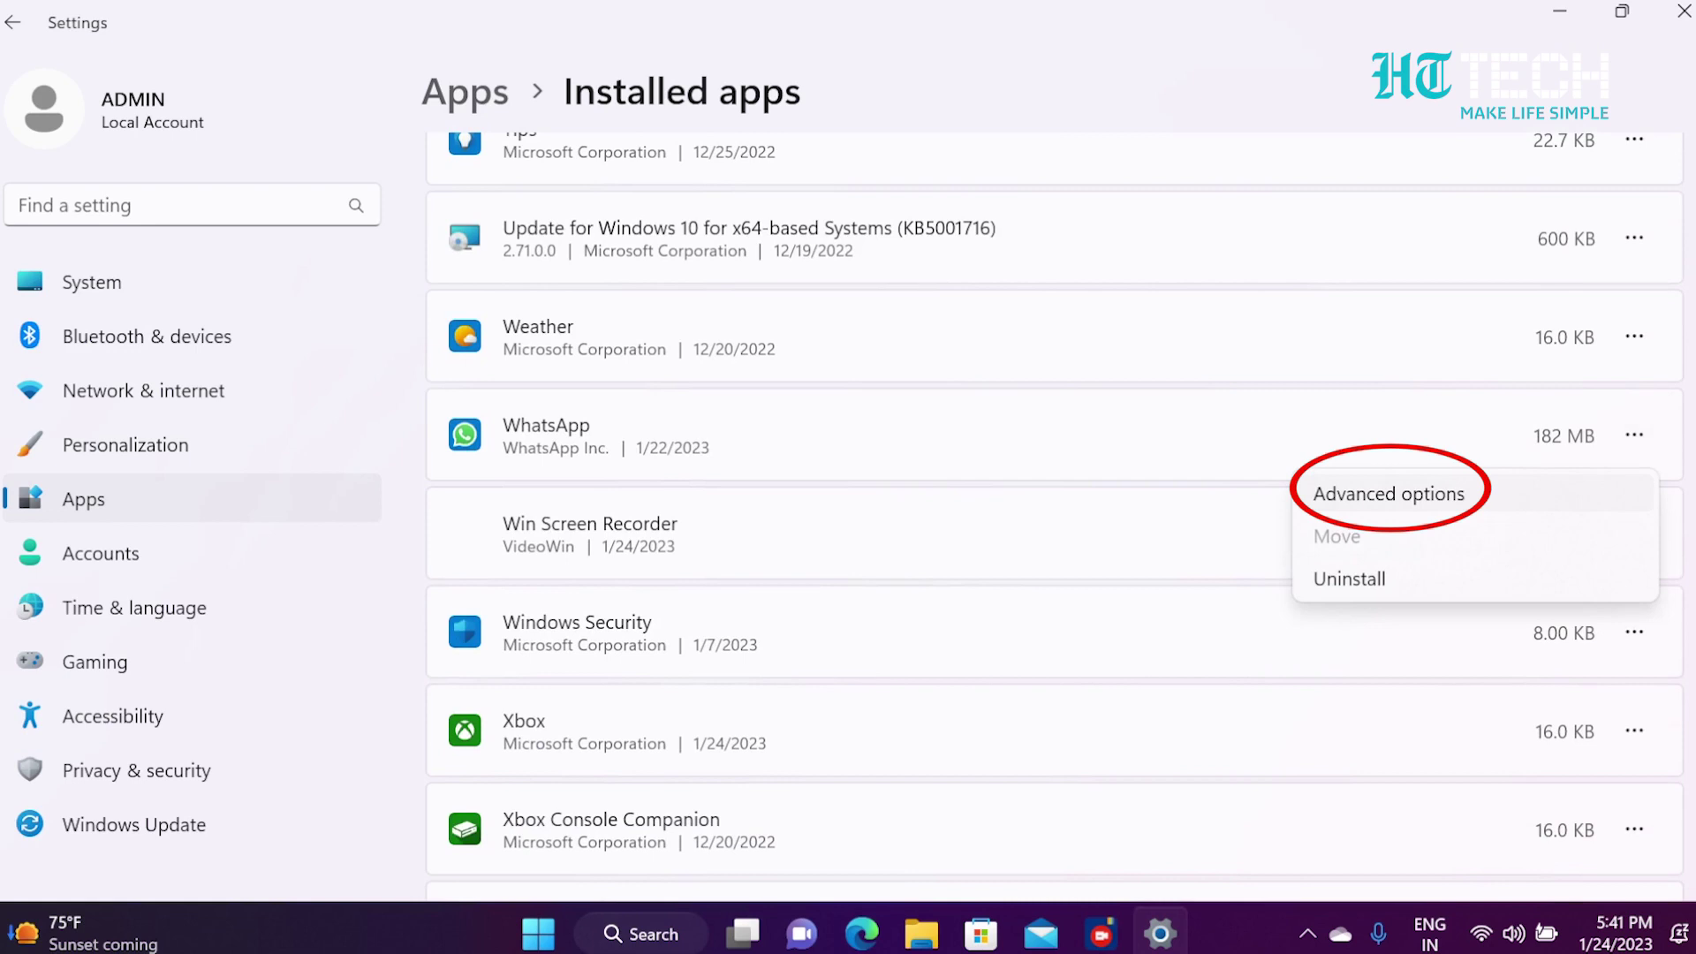
{"action": "left_click", "coordinate": [1388, 493]}
{"action": "scroll", "coordinate": [1036, 517], "scroll_direction": "down", "scroll_amount": 5}
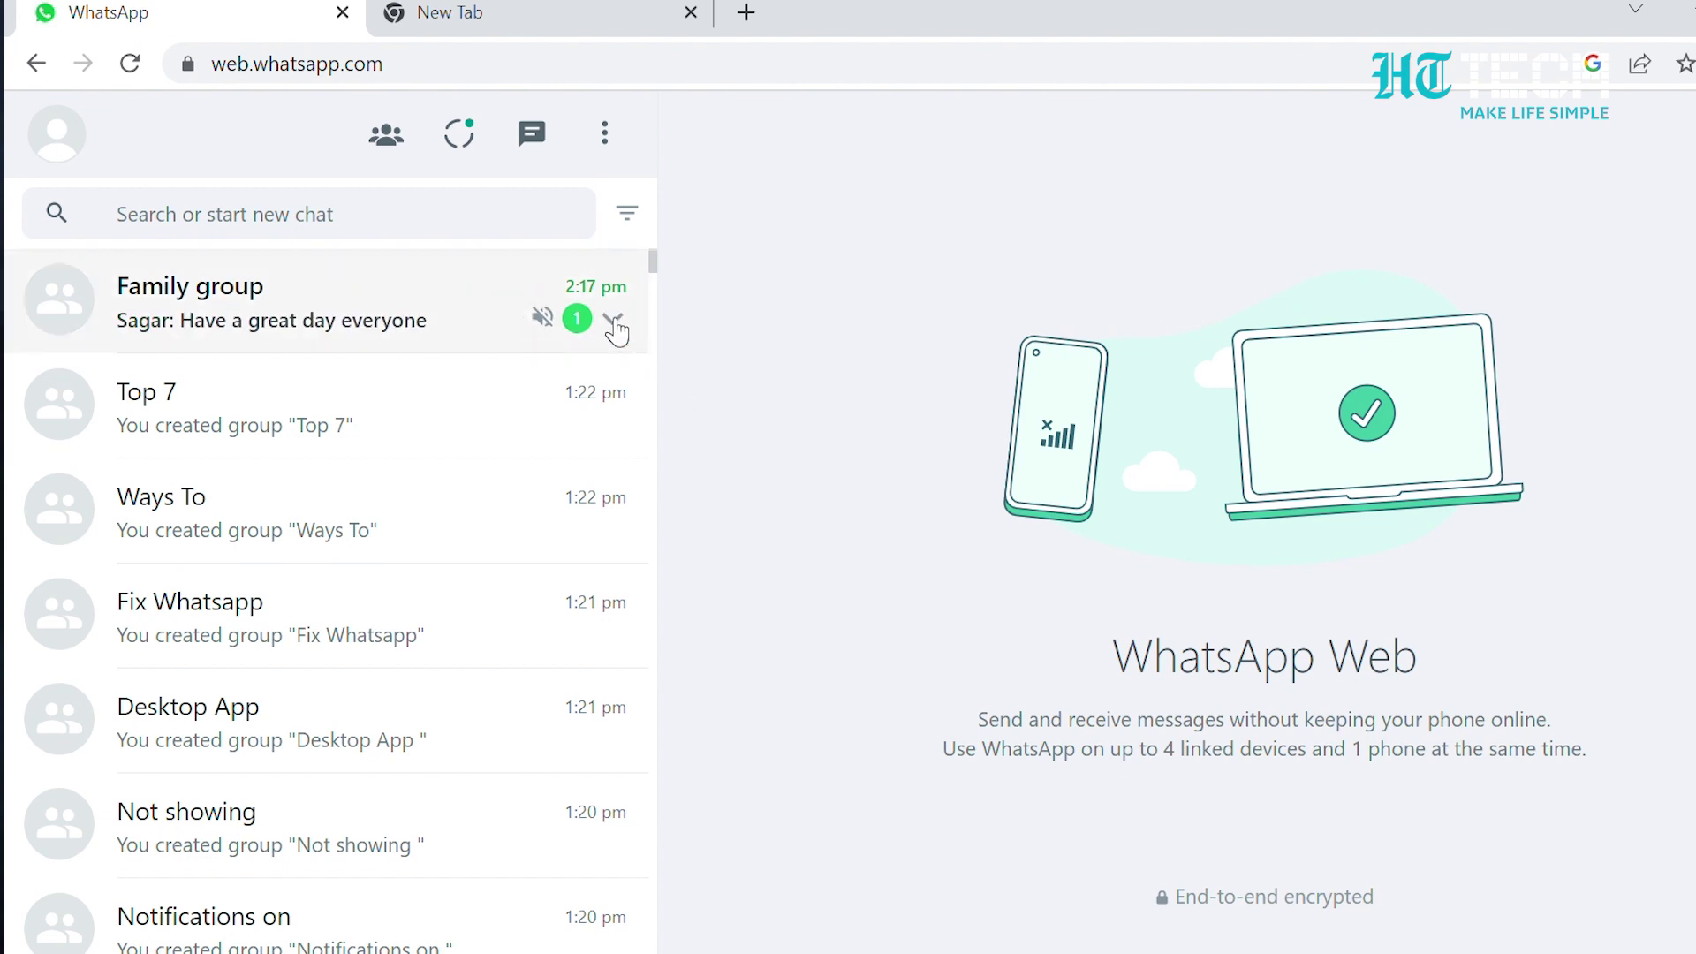
Unmute notifications for the Family group chat in WhatsApp Web
{"action": "left_click", "coordinate": [615, 322]}
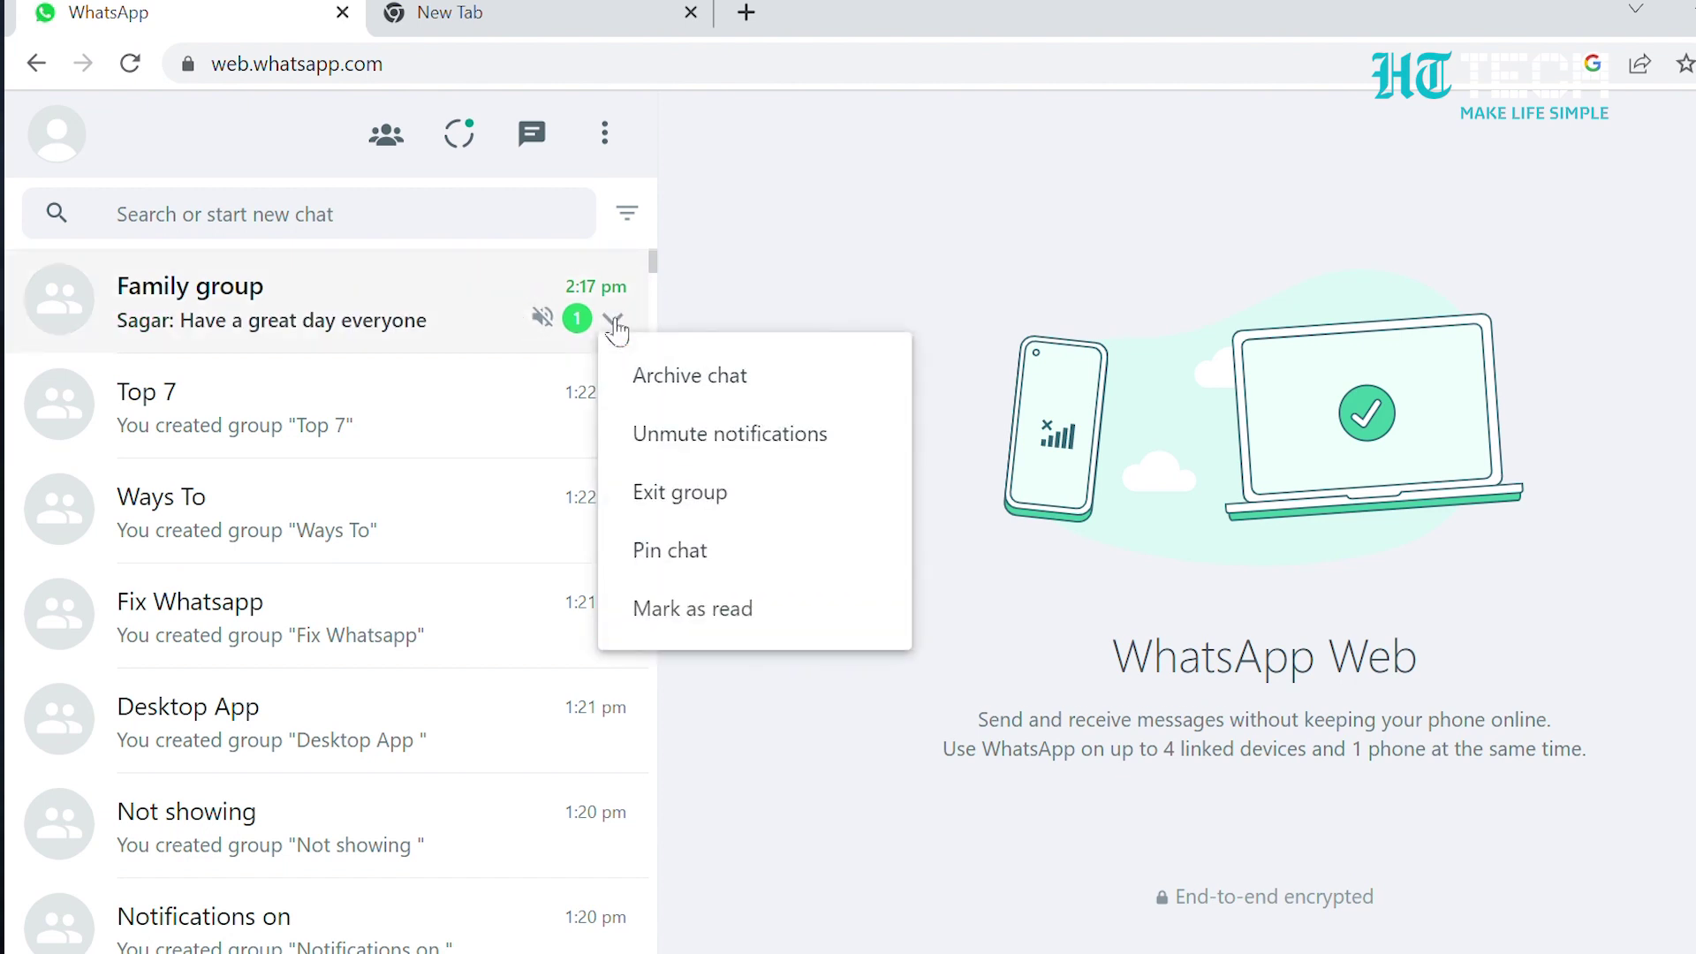
{"action": "left_click", "coordinate": [713, 447]}
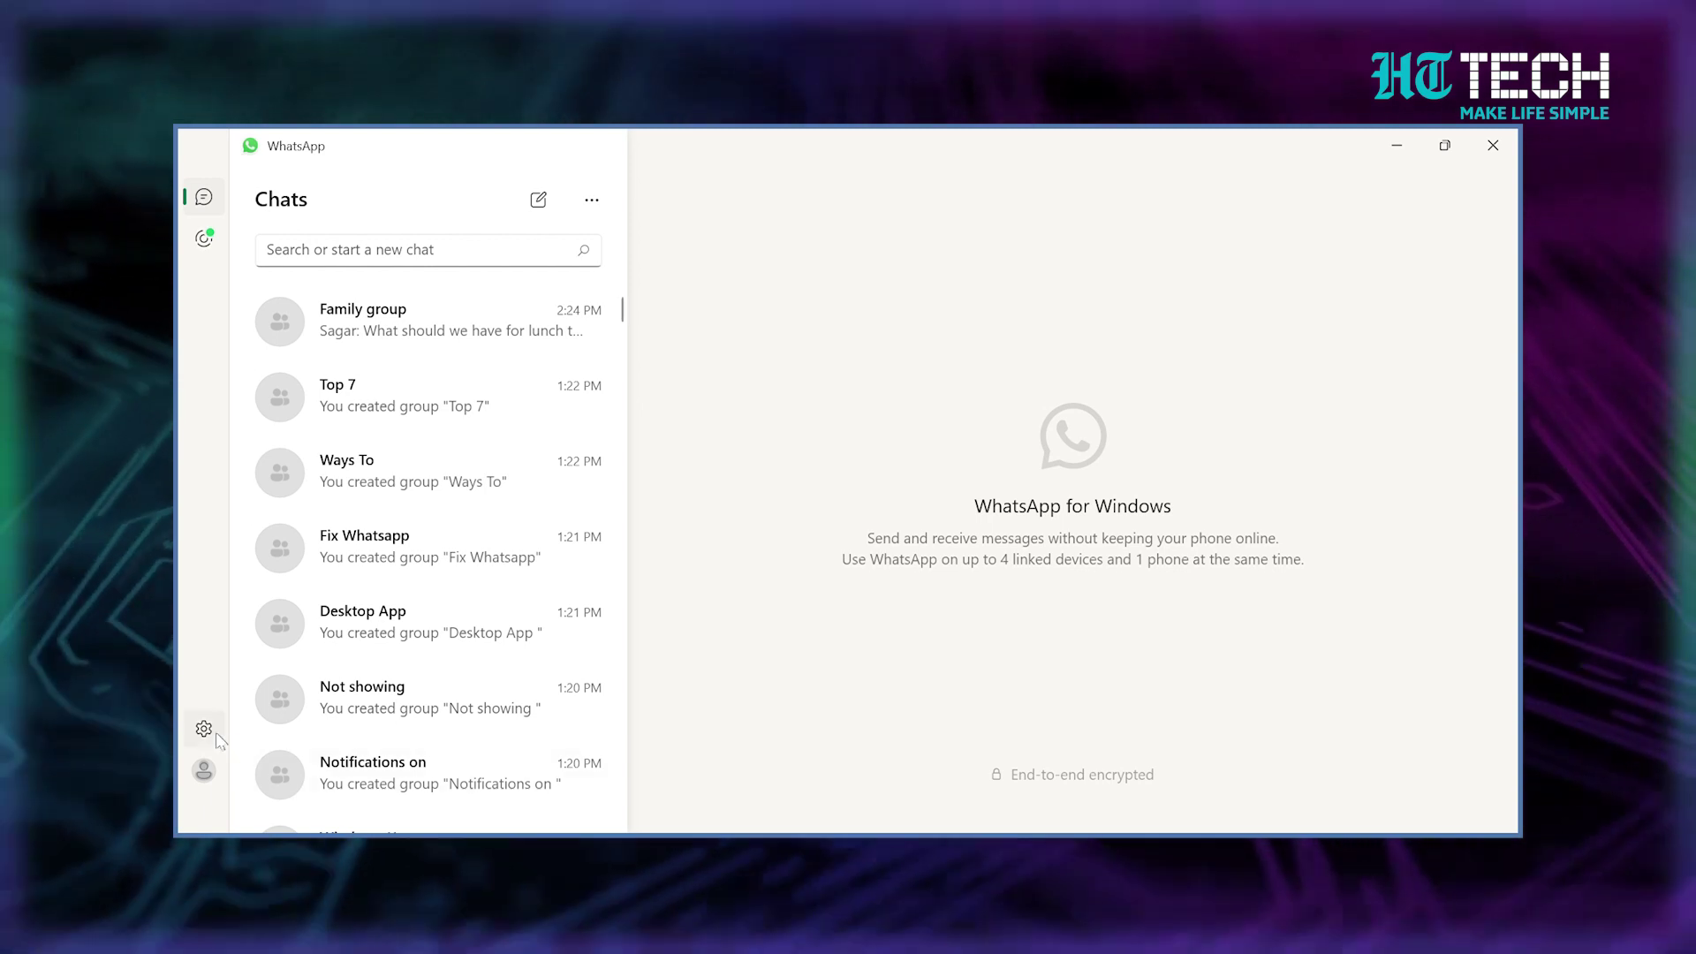
Log out of WhatsApp for Windows from its General settings
{"action": "left_click", "coordinate": [208, 729]}
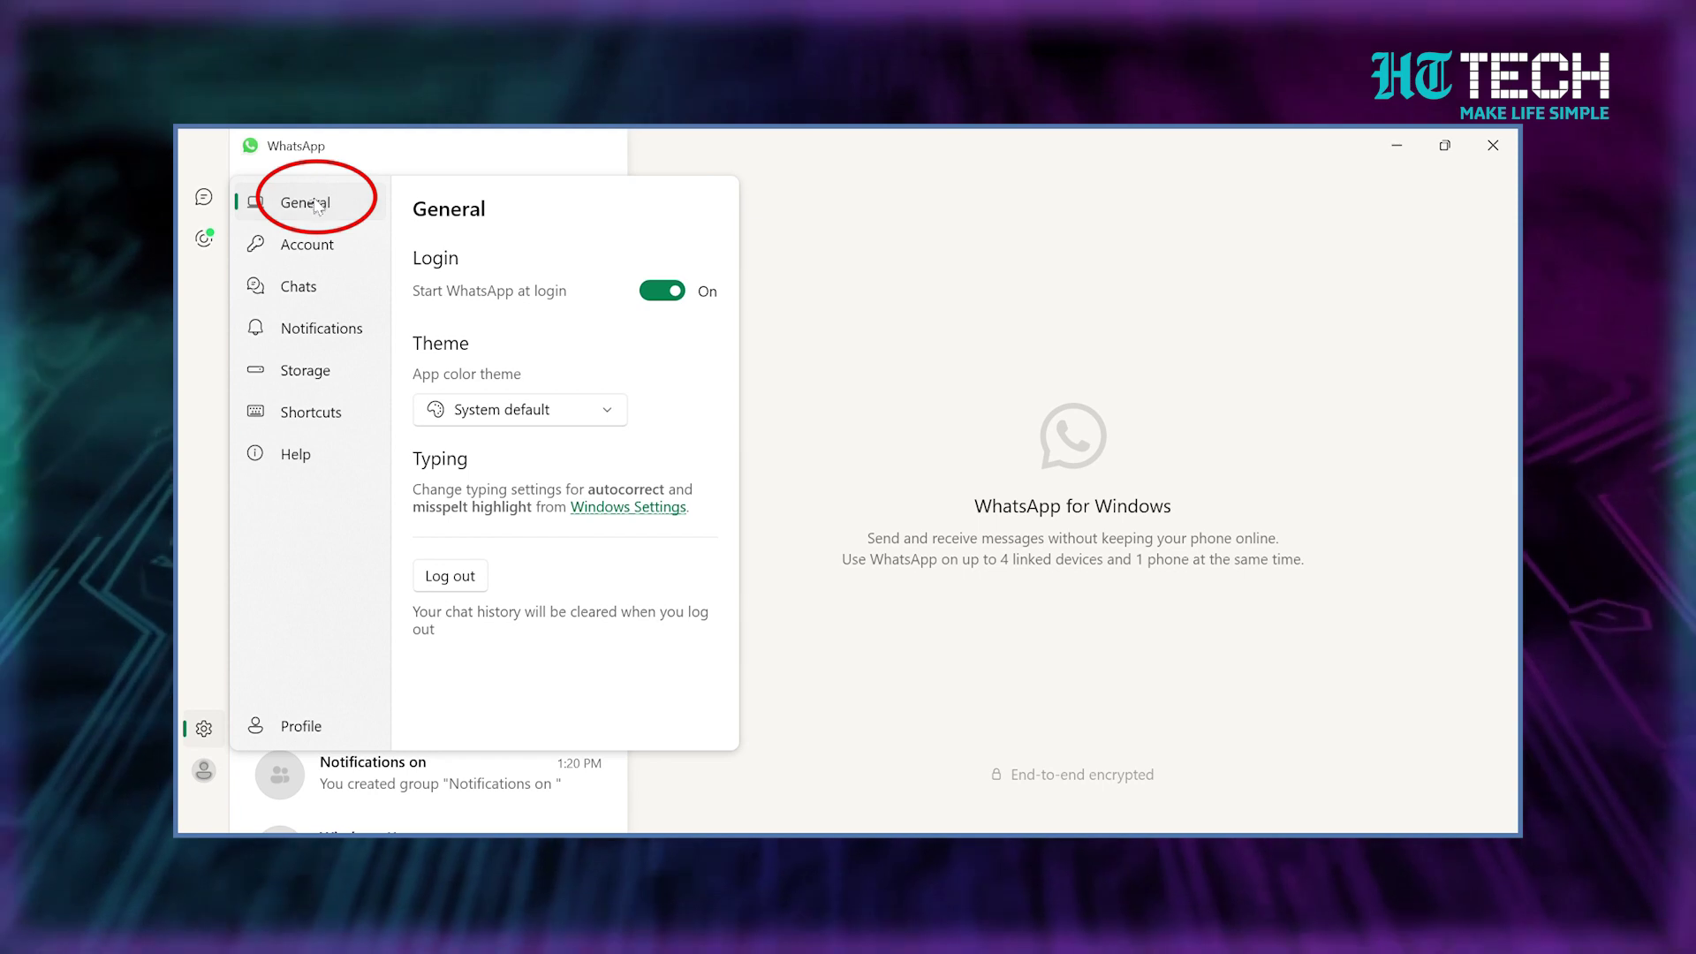
{"action": "left_click", "coordinate": [717, 550]}
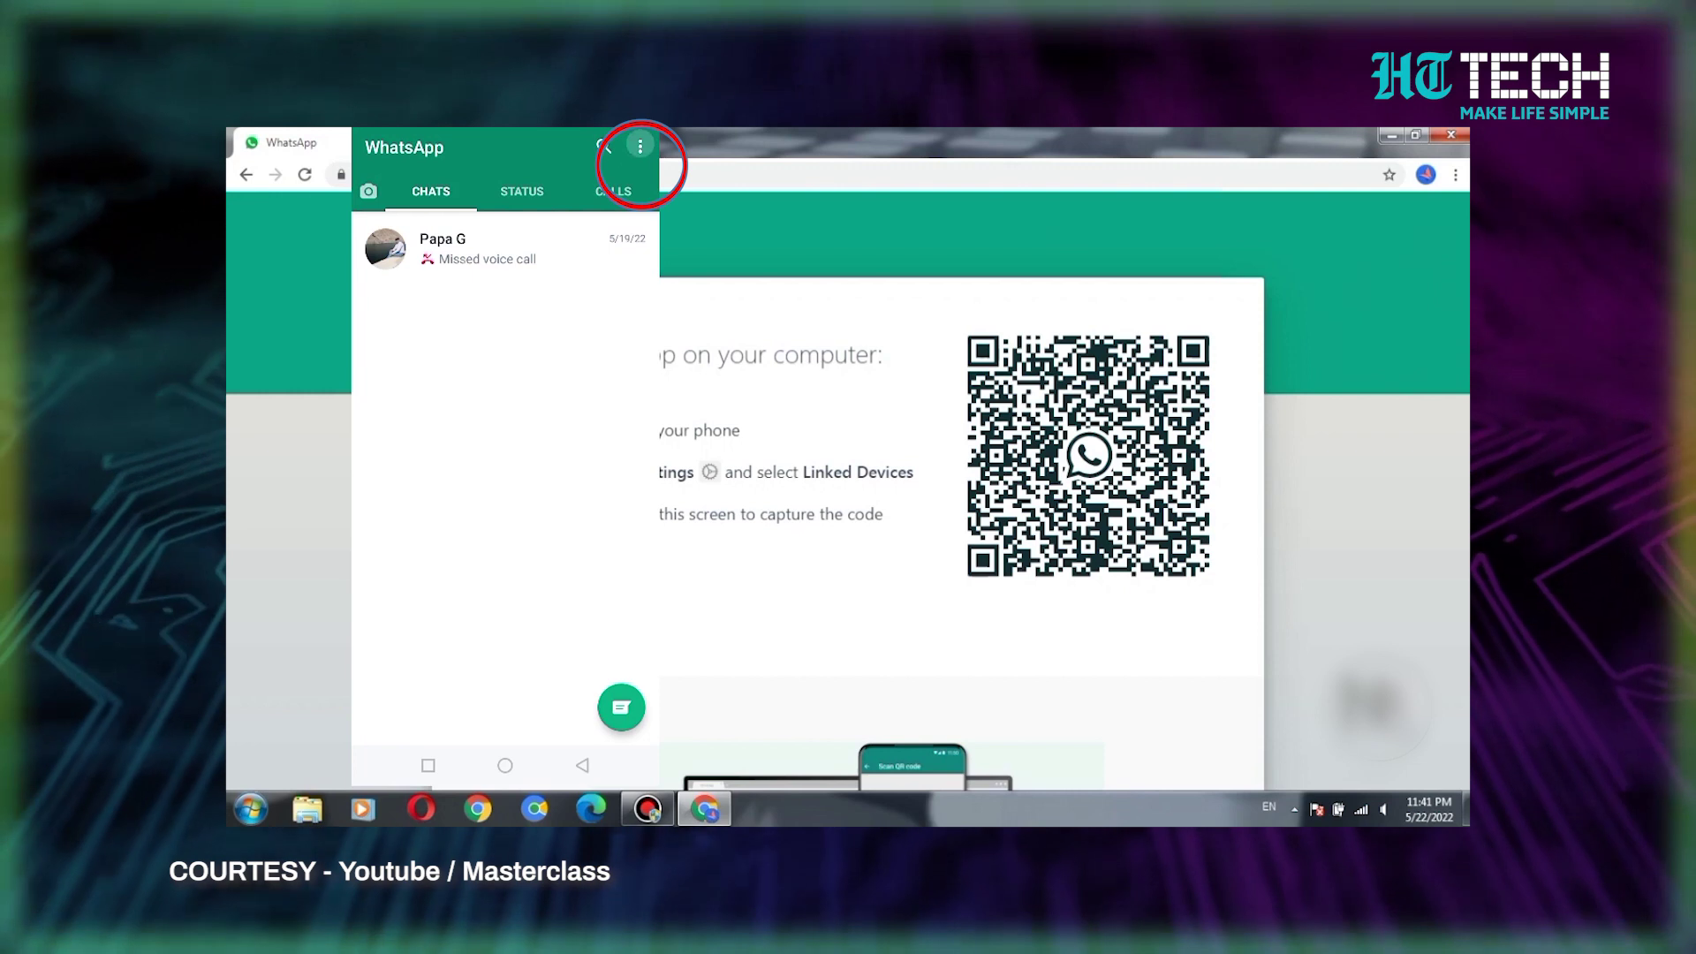
On the phone, go to Linked devices through the ⋮ menu
{"action": "left_click", "coordinate": [640, 146]}
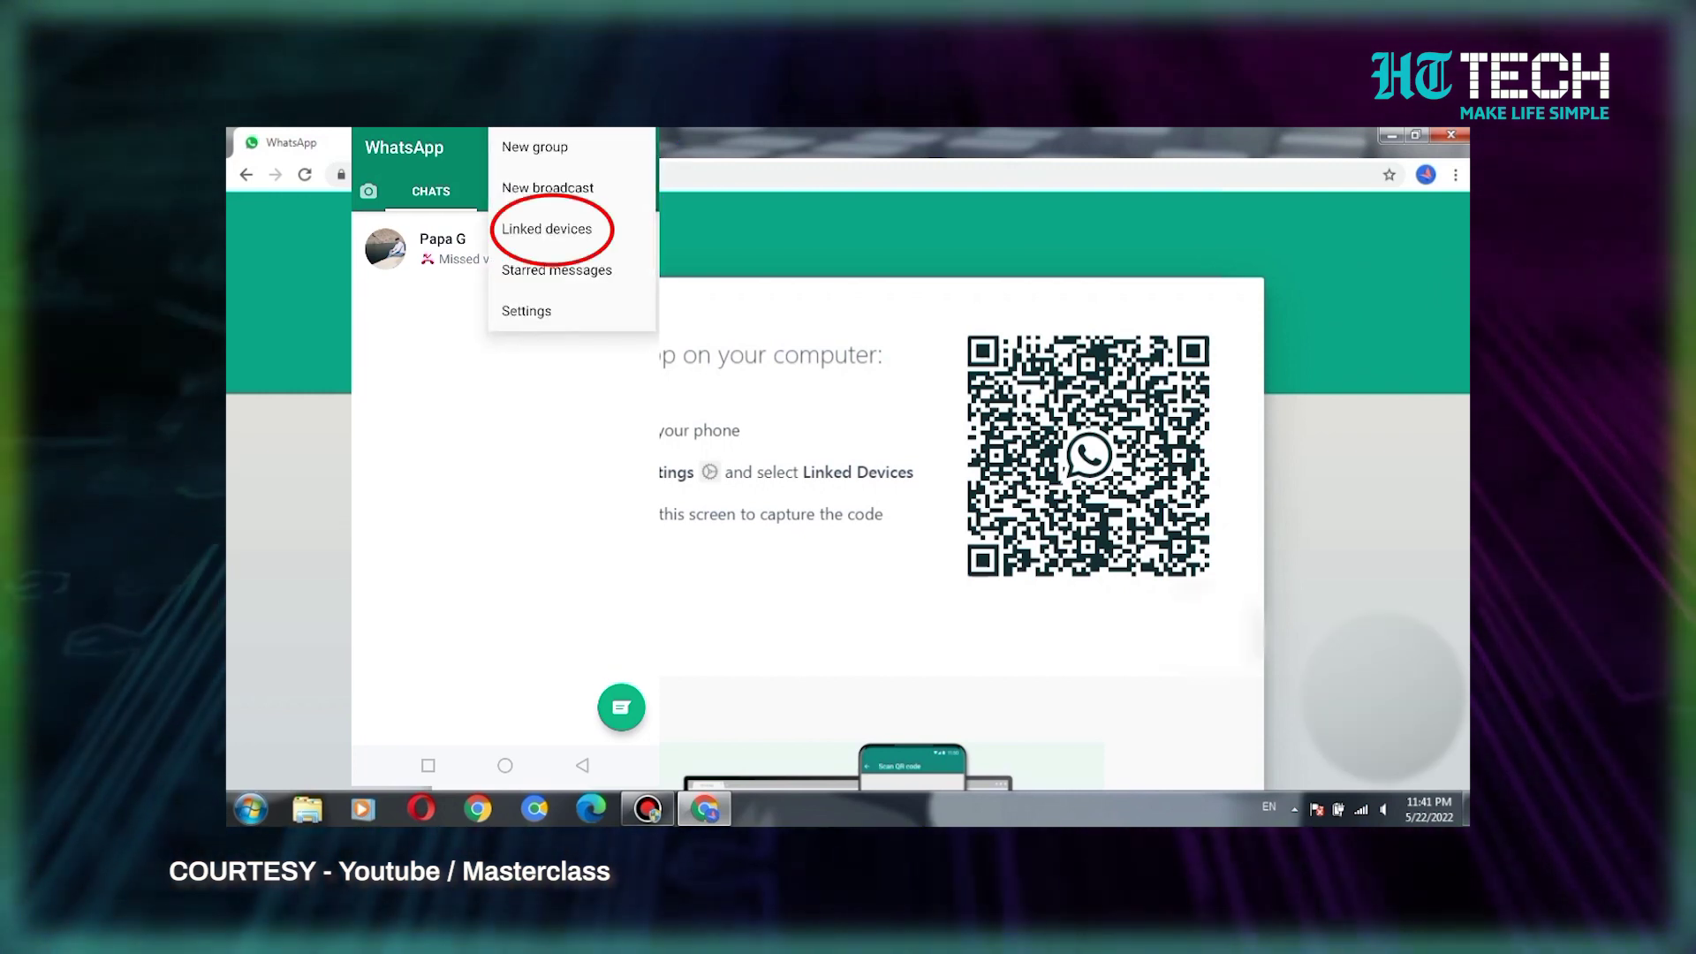
{"action": "left_click", "coordinate": [547, 228]}
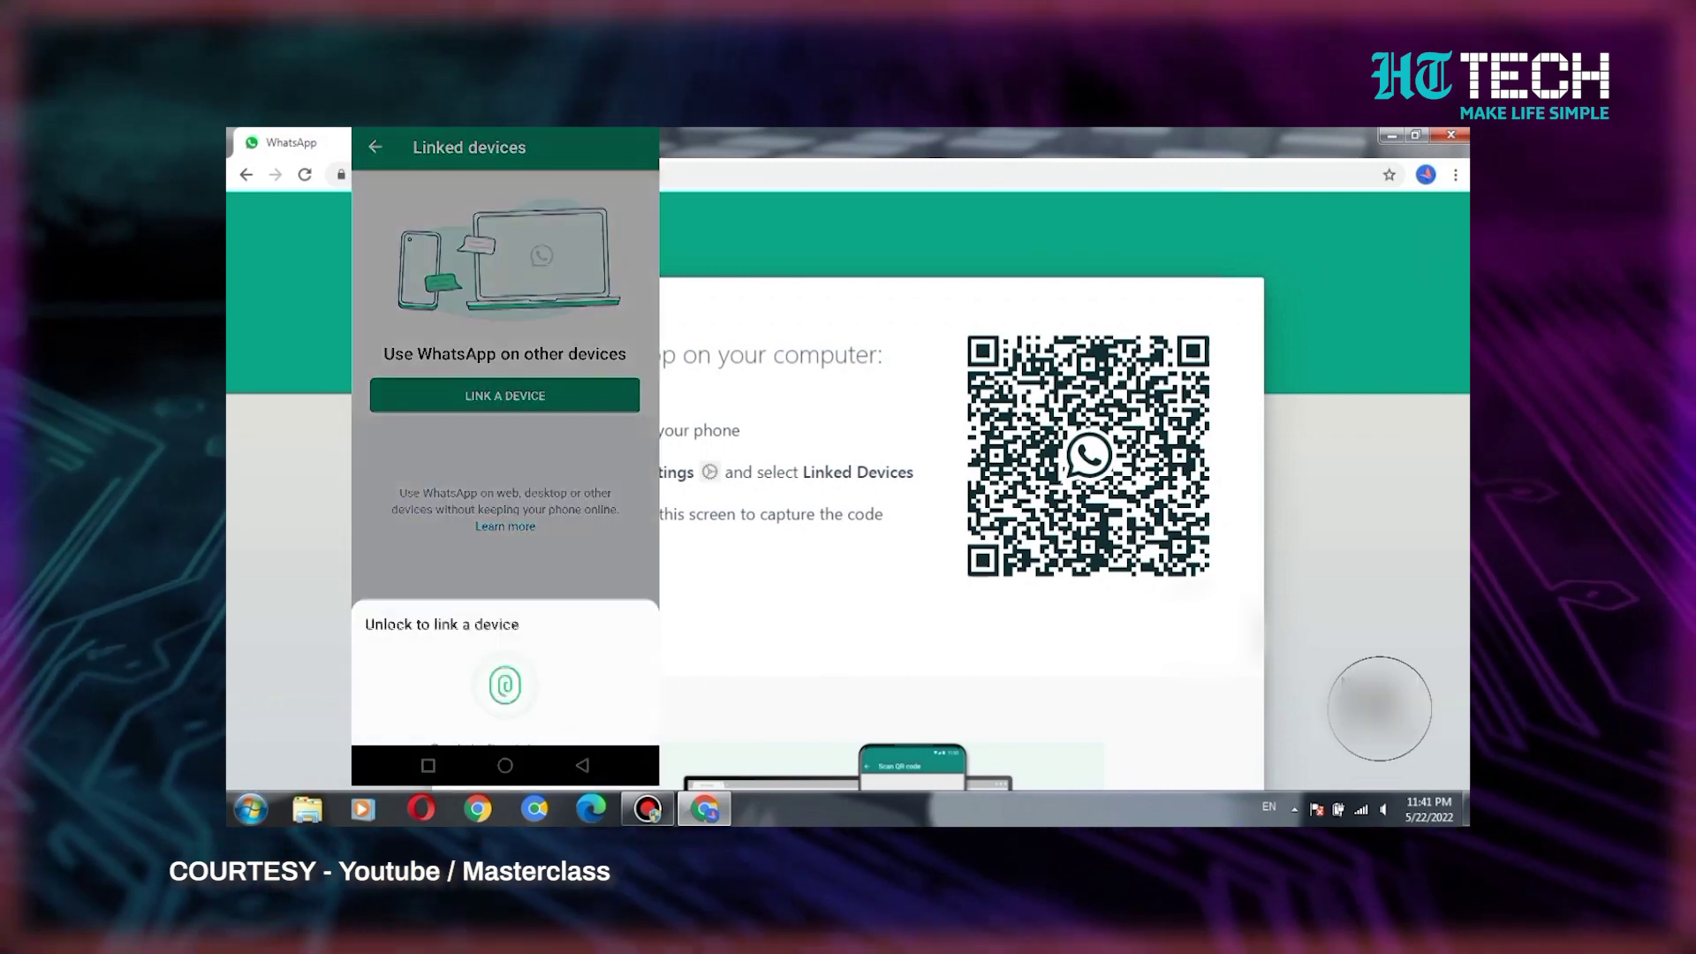